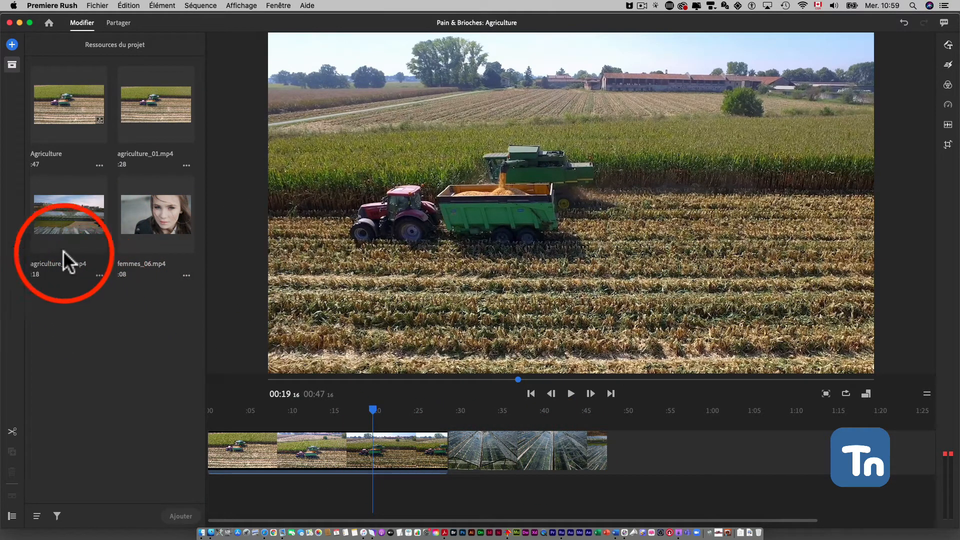
- Add the white text logo and the tn-photo-logo-cercle PNG images from the tn-photo-2016 folder at the end of the timeline
{"action": "left_click", "coordinate": [12, 45]}
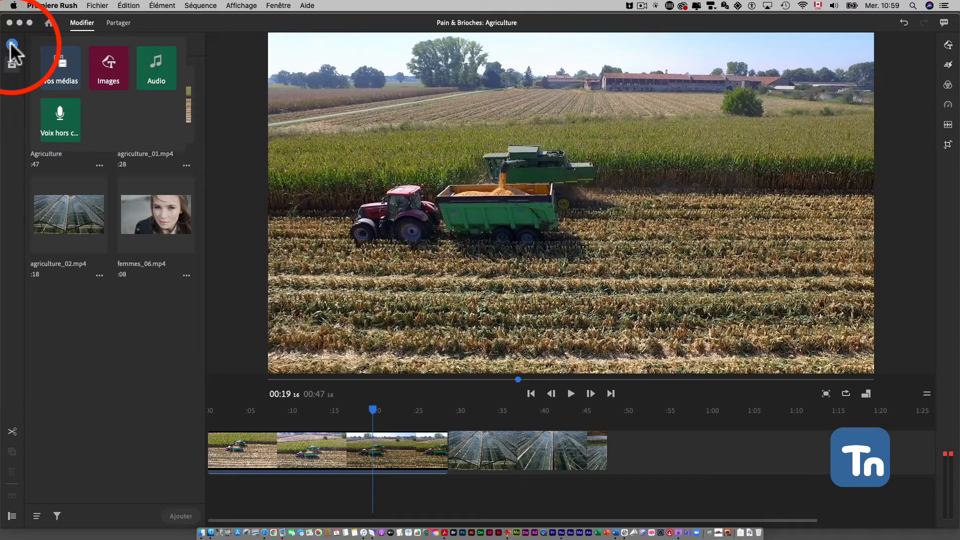
{"action": "left_click", "coordinate": [60, 70]}
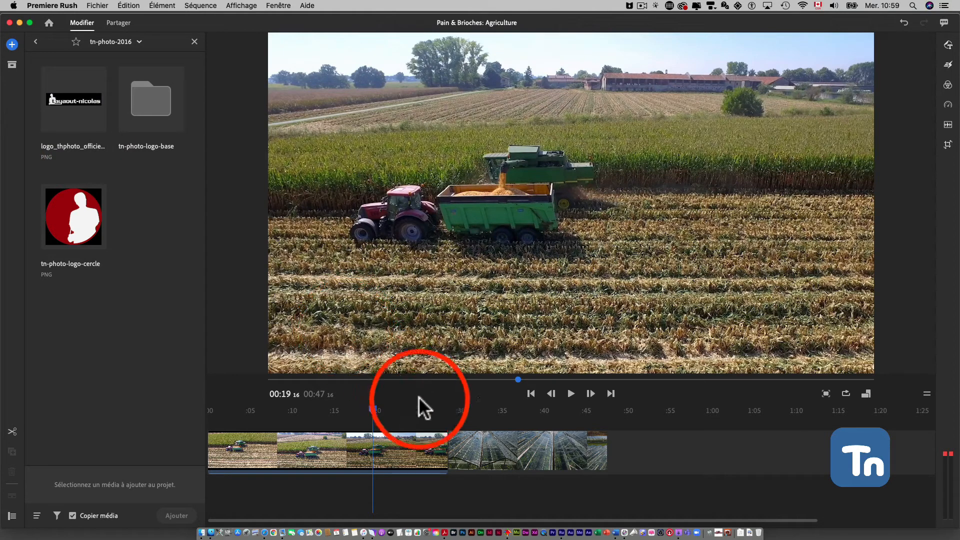
{"action": "left_click_drag", "start_coordinate": [377, 406], "coordinate": [596, 405]}
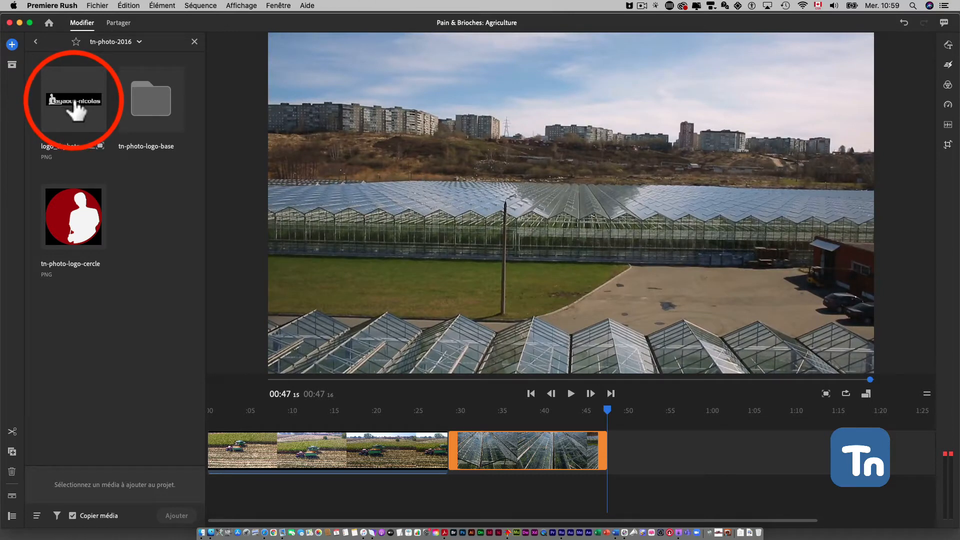
{"action": "left_click", "coordinate": [75, 102]}
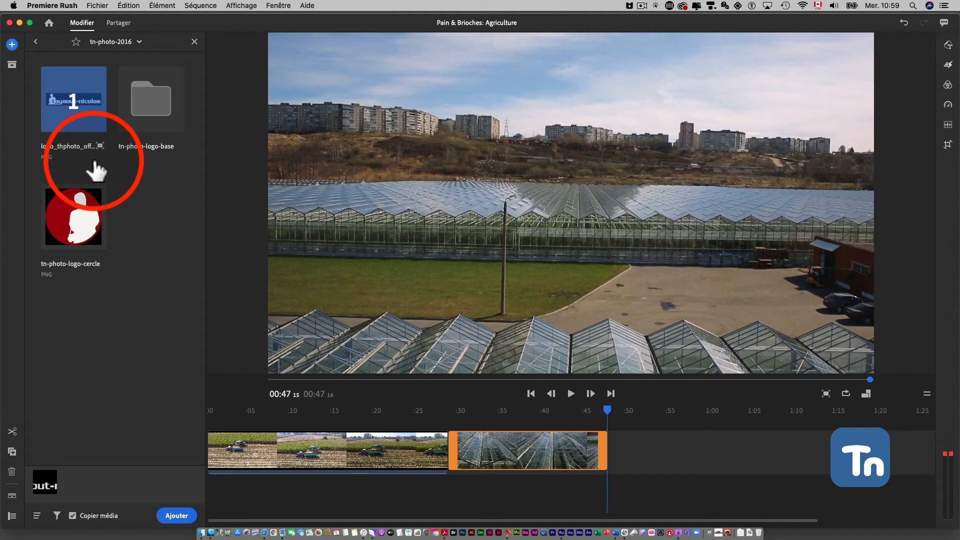
{"action": "left_click", "coordinate": [77, 215]}
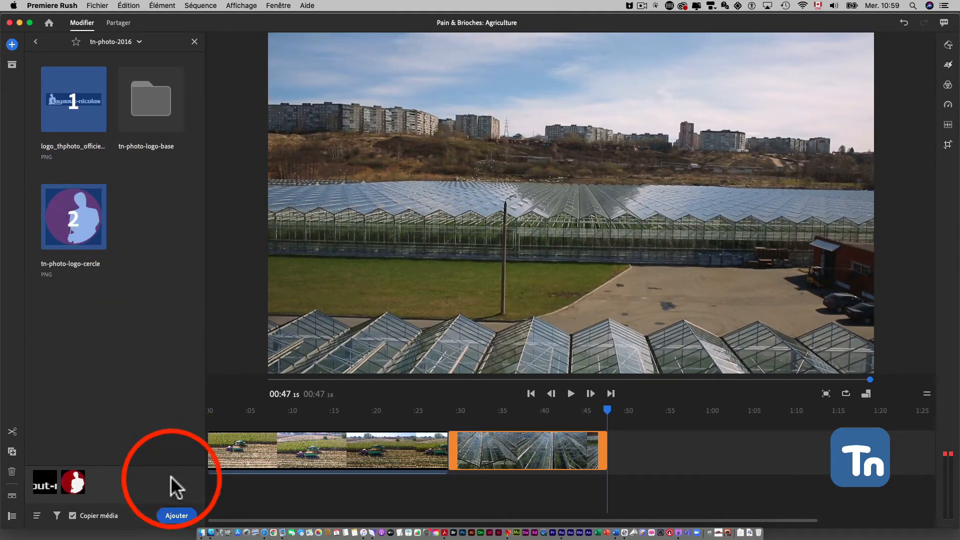
{"action": "left_click", "coordinate": [177, 516]}
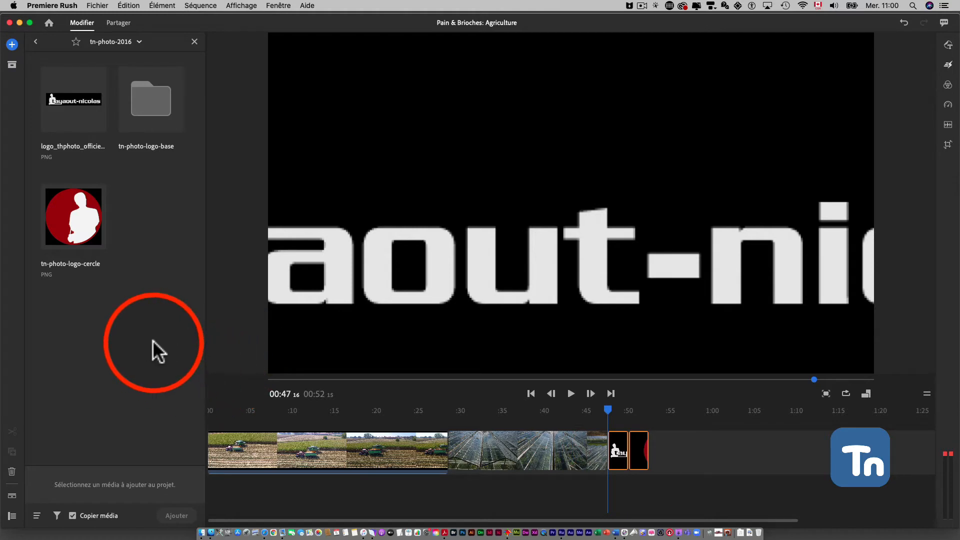
- Go back up from the tn-photo-2016 folder to the list of local and cloud locations in the media browser
{"action": "left_click", "coordinate": [35, 42]}
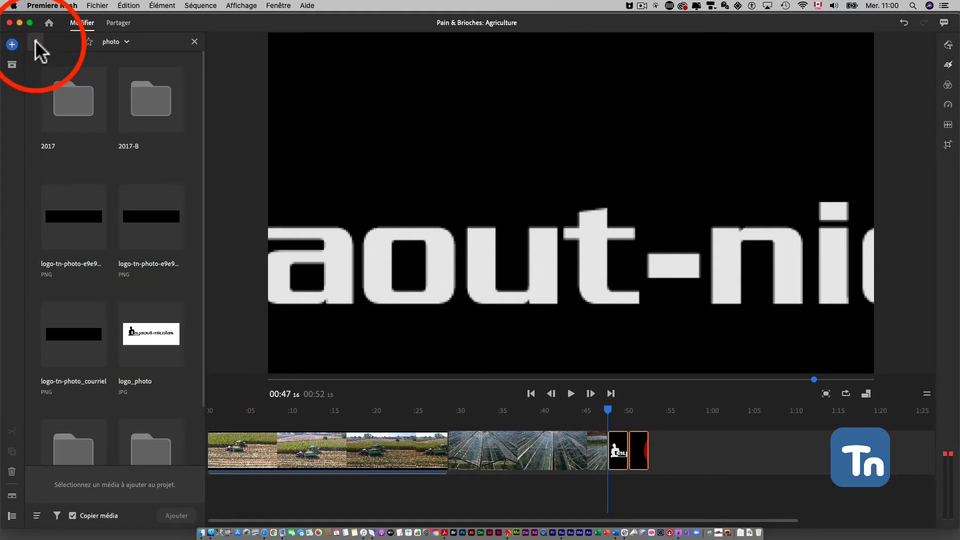
{"action": "left_click", "coordinate": [36, 42]}
{"action": "left_click", "coordinate": [35, 41]}
{"action": "left_click", "coordinate": [36, 41]}
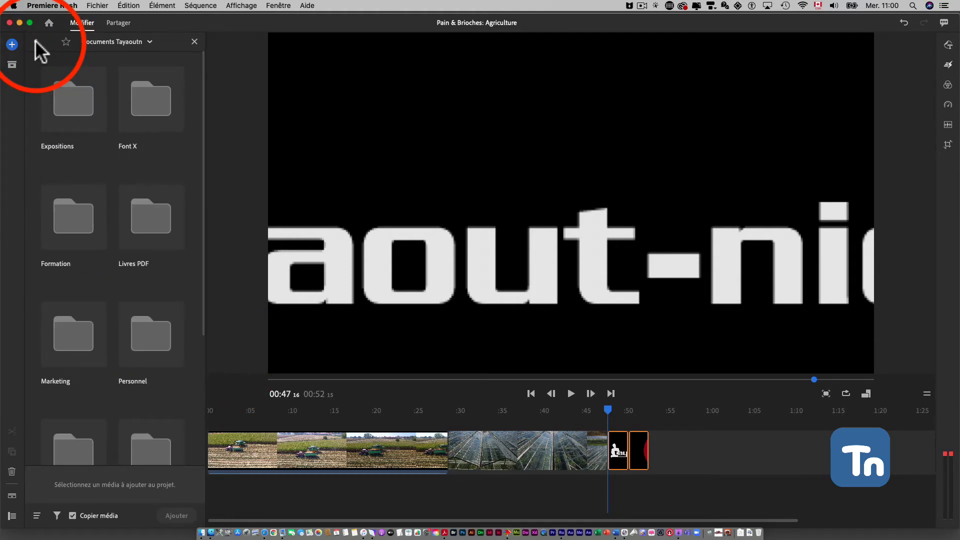
{"action": "left_click", "coordinate": [36, 41]}
{"action": "left_click", "coordinate": [36, 42]}
{"action": "left_click", "coordinate": [36, 42]}
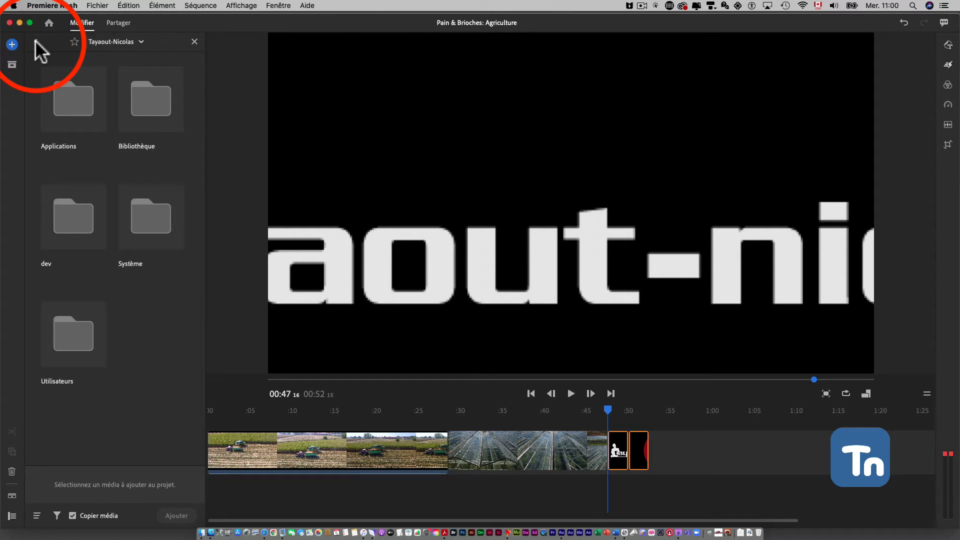
{"action": "left_click", "coordinate": [35, 42]}
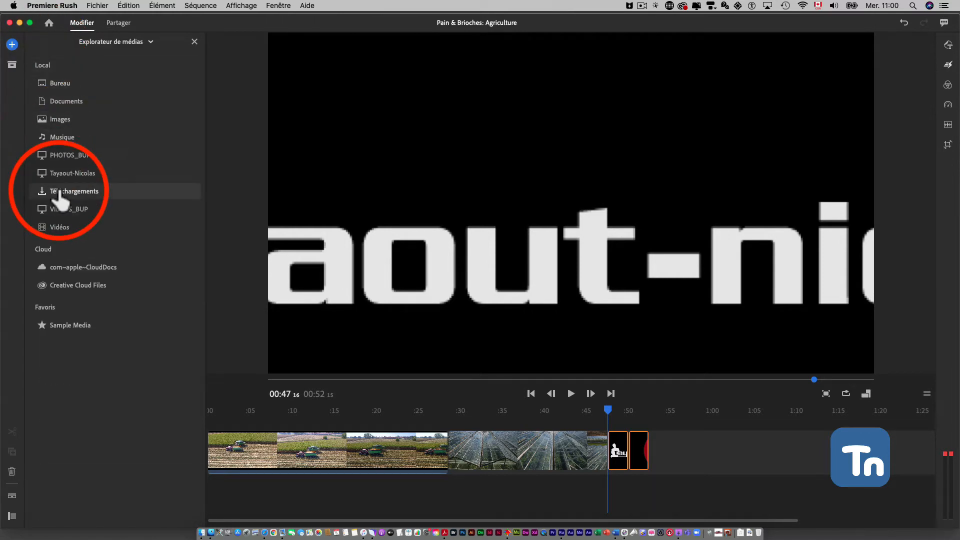
- Browse through x-Files_Creatives and _Video to the Audio folder
{"action": "left_click", "coordinate": [61, 157]}
{"action": "double_click", "coordinate": [80, 227]}
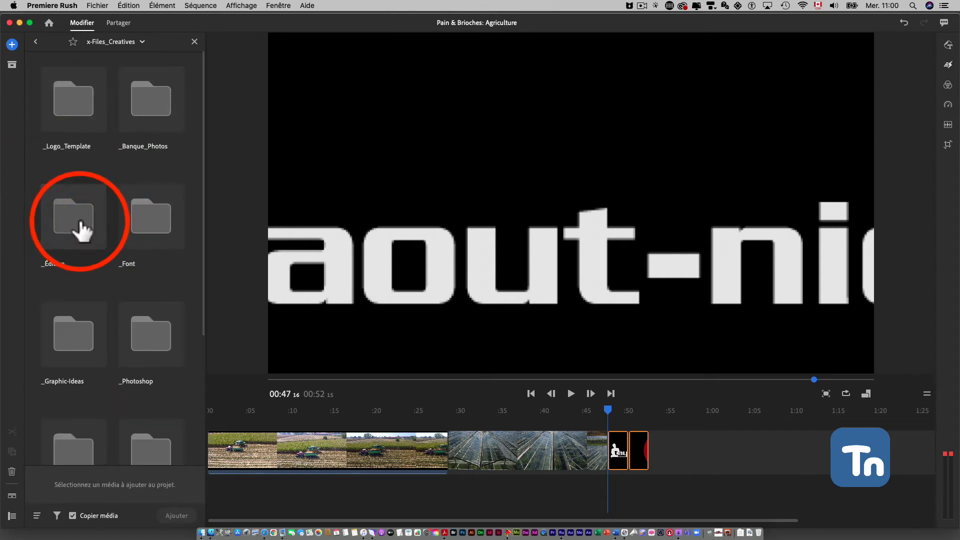
{"action": "scroll", "coordinate": [103, 300], "scroll_direction": "down", "scroll_amount": 4}
{"action": "double_click", "coordinate": [95, 295]}
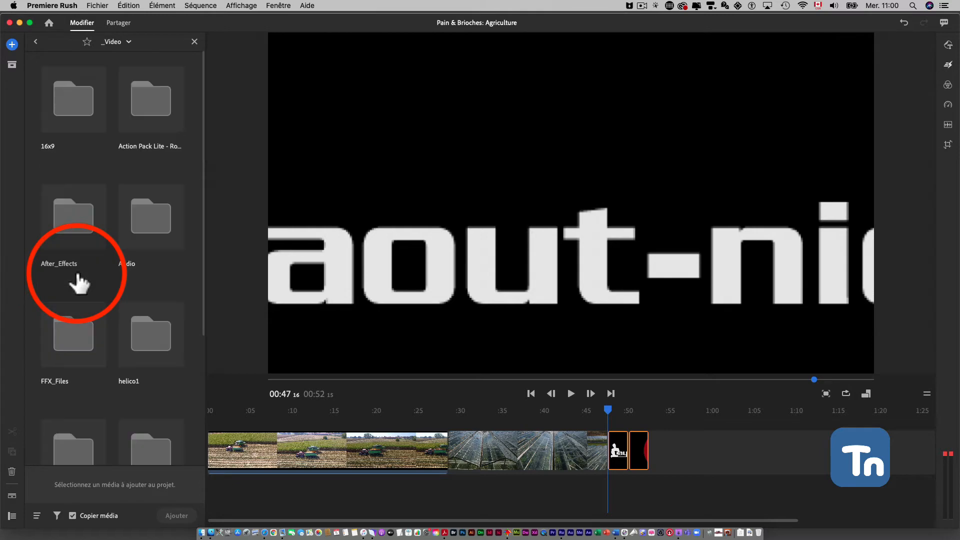
{"action": "double_click", "coordinate": [152, 217]}
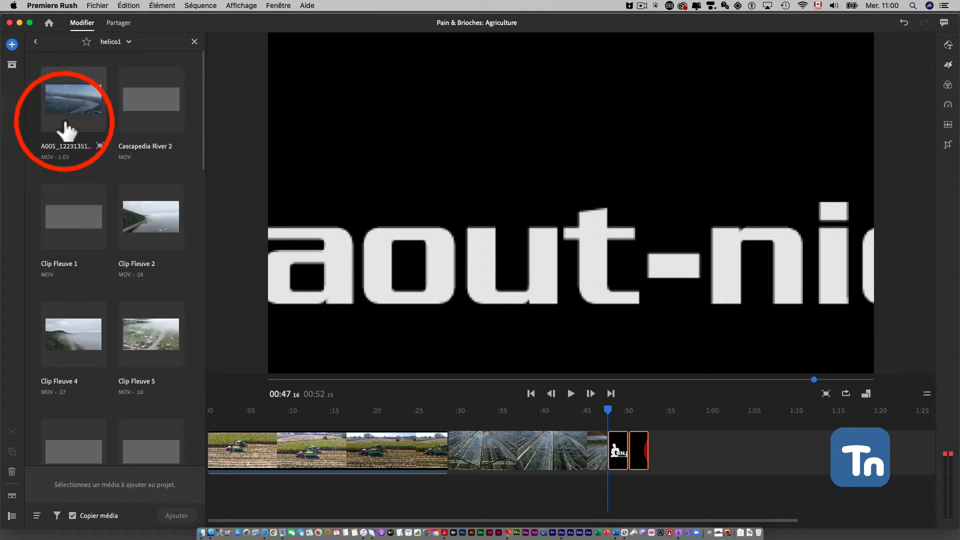
{"action": "left_click", "coordinate": [35, 41]}
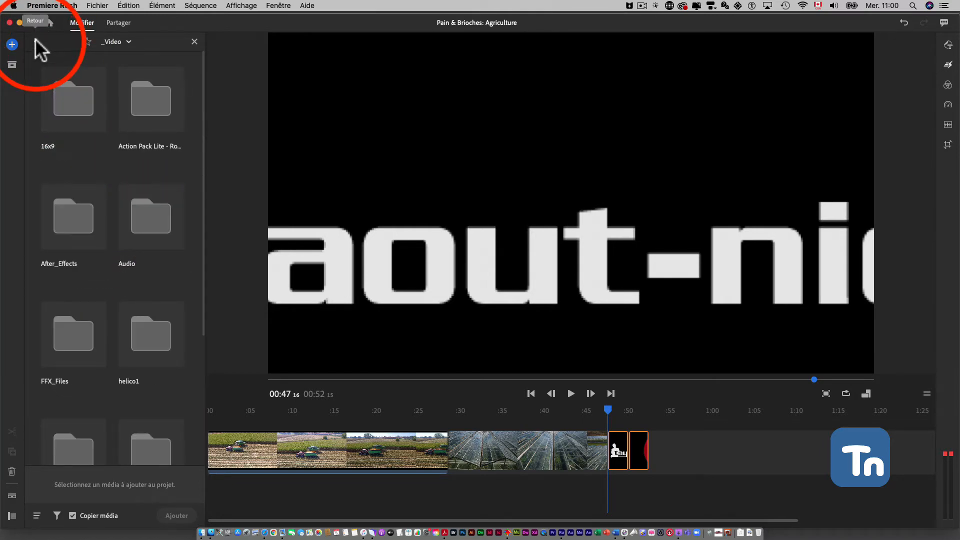
{"action": "double_click", "coordinate": [152, 222]}
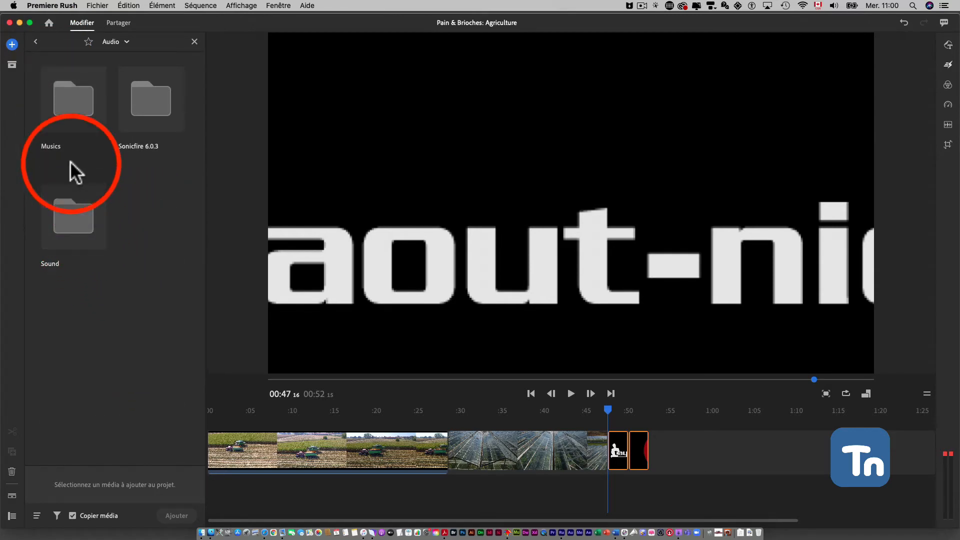
- Open the Strange 24 Hours folder inside the Freeplay Music folder of Musics
{"action": "double_click", "coordinate": [73, 108]}
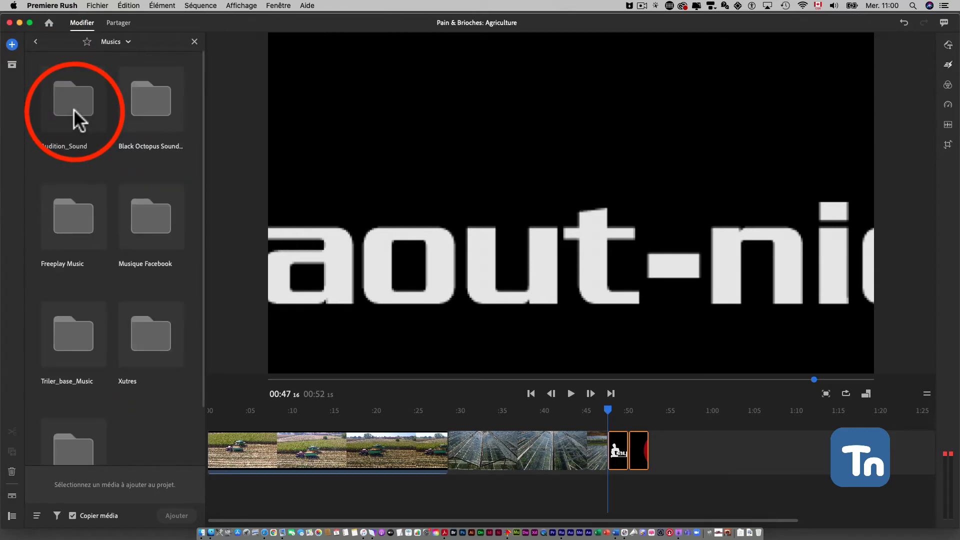
{"action": "double_click", "coordinate": [74, 215]}
{"action": "scroll", "coordinate": [80, 337], "scroll_direction": "down", "scroll_amount": 10}
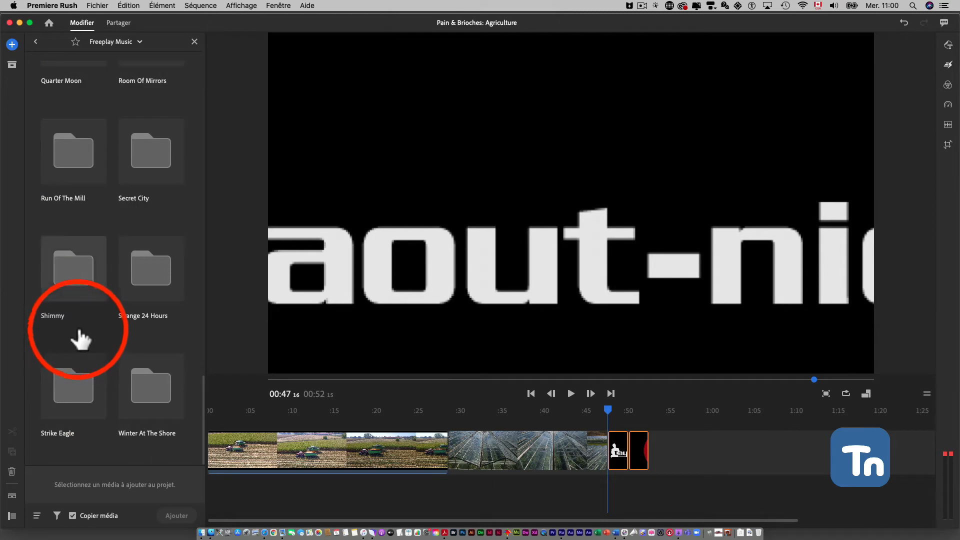
{"action": "double_click", "coordinate": [144, 280]}
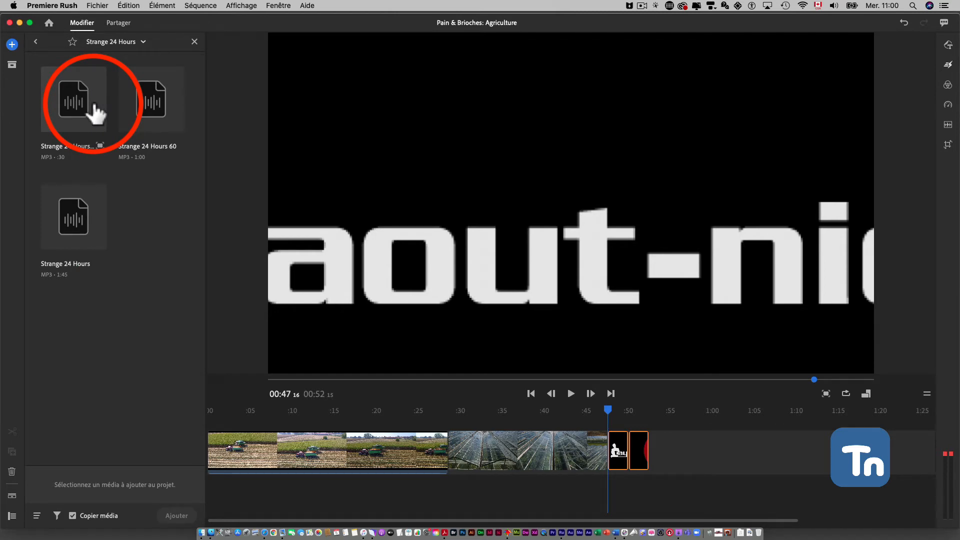
- Add the Strange 24 Hours 60 track at the start of the timeline and show the project assets
{"action": "left_click", "coordinate": [144, 124]}
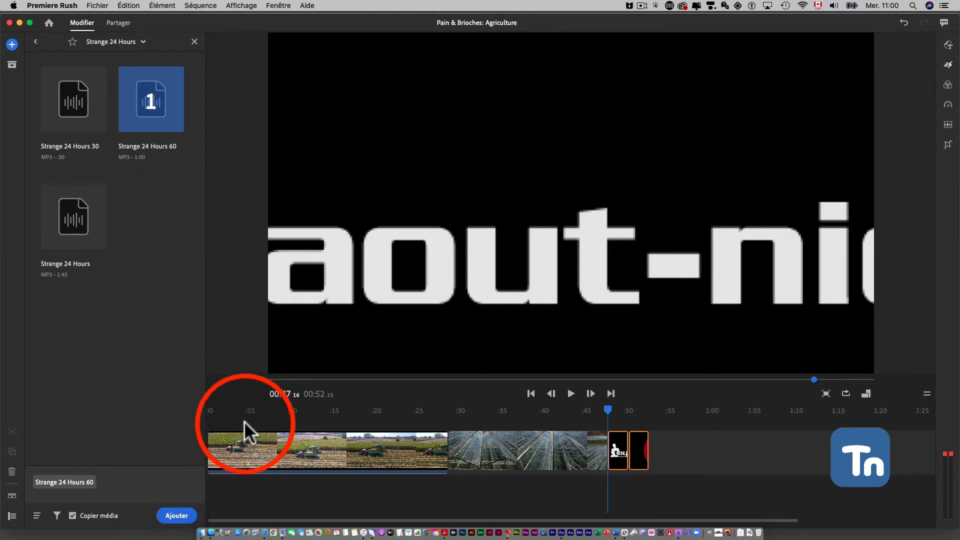
{"action": "left_click_drag", "start_coordinate": [244, 421], "coordinate": [190, 406]}
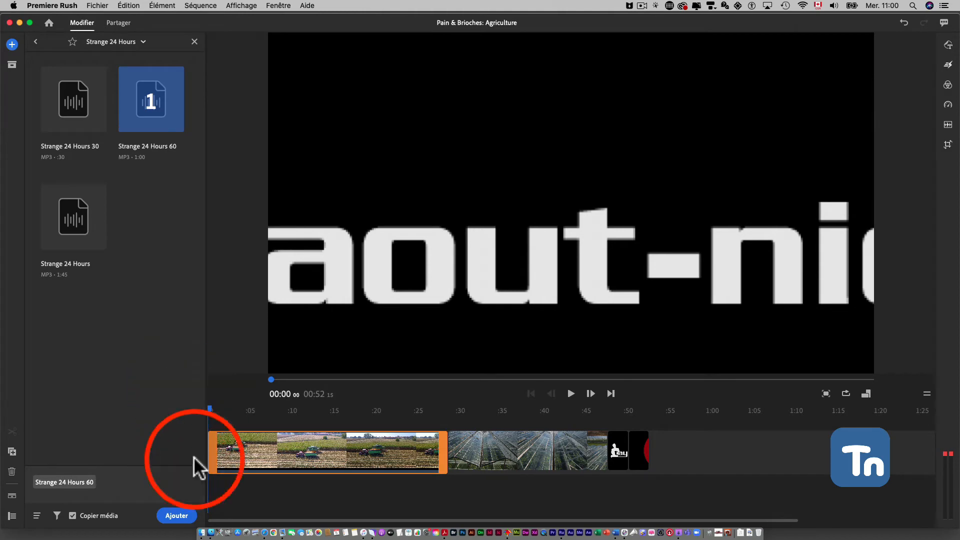
{"action": "left_click", "coordinate": [177, 515]}
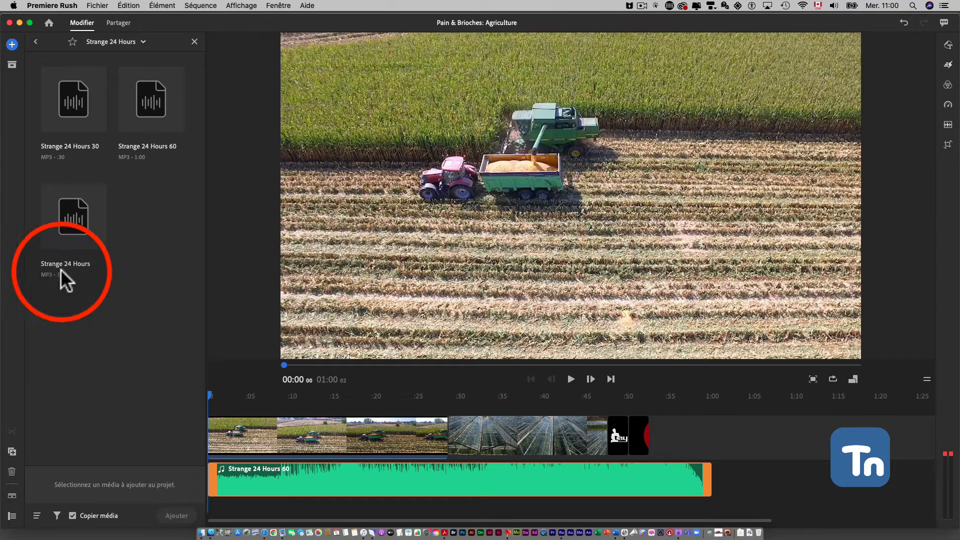
{"action": "left_click", "coordinate": [10, 67]}
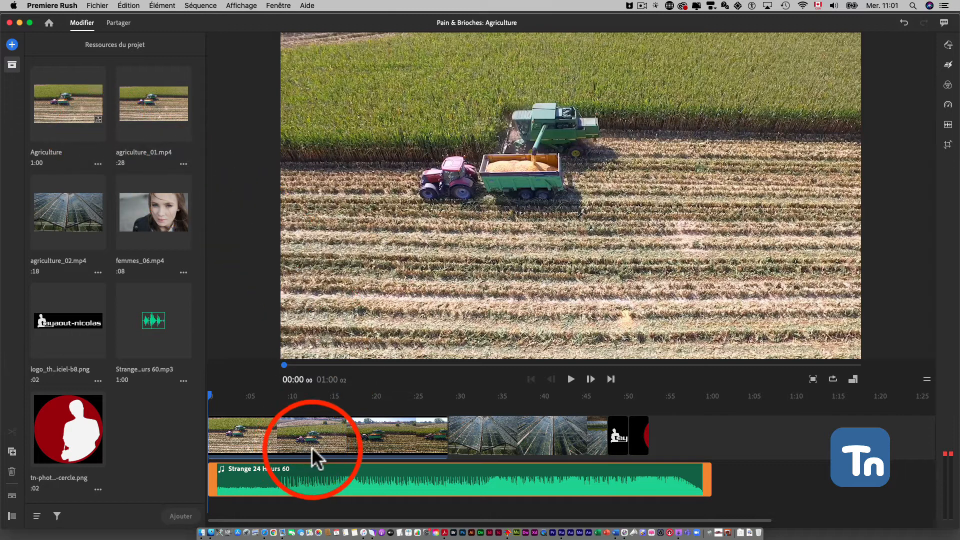
- Try to delete tn-photo-logo-cercle.png from the project assets, and remove its clip from the end of the timeline
{"action": "left_click", "coordinate": [643, 435]}
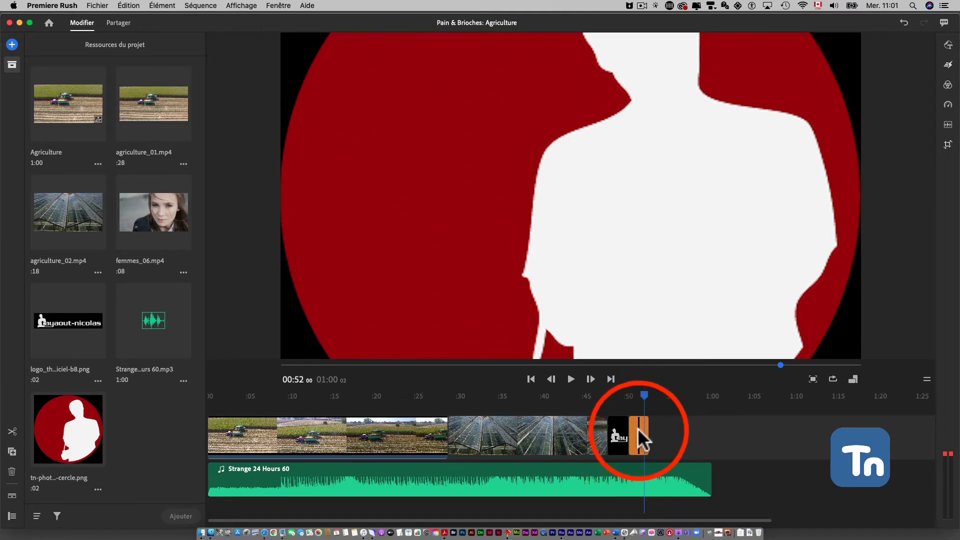
{"action": "left_click", "coordinate": [98, 489]}
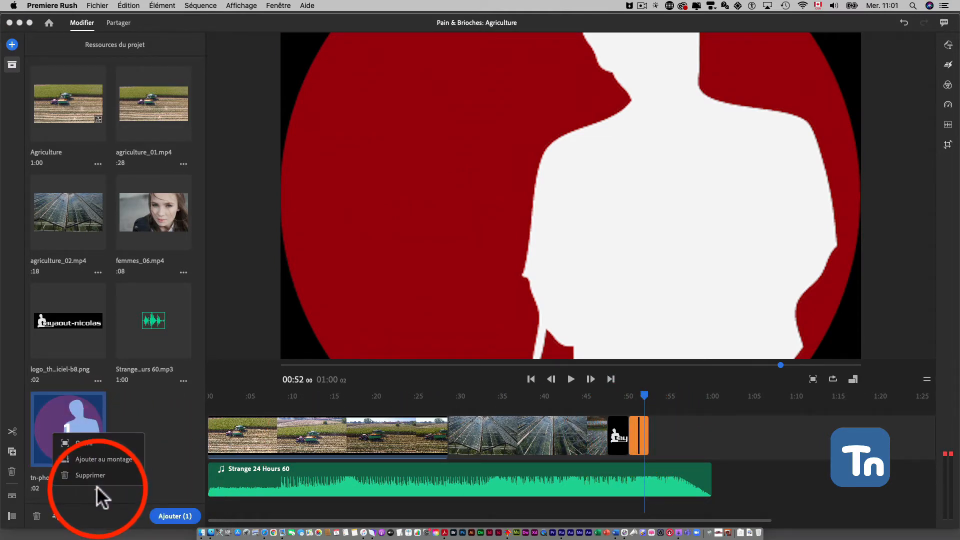
{"action": "left_click", "coordinate": [94, 474]}
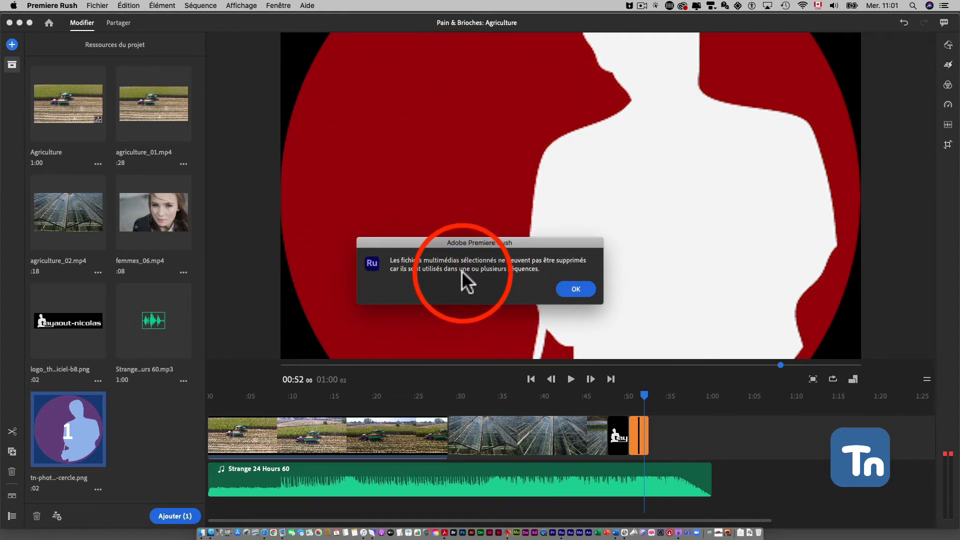
{"action": "left_click", "coordinate": [574, 289]}
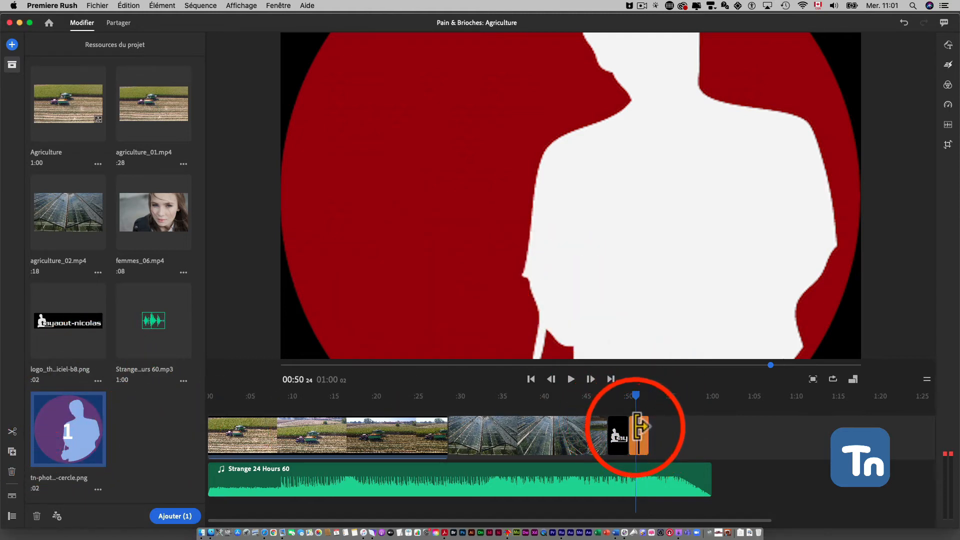
{"action": "left_click_drag", "start_coordinate": [638, 426], "coordinate": [618, 432]}
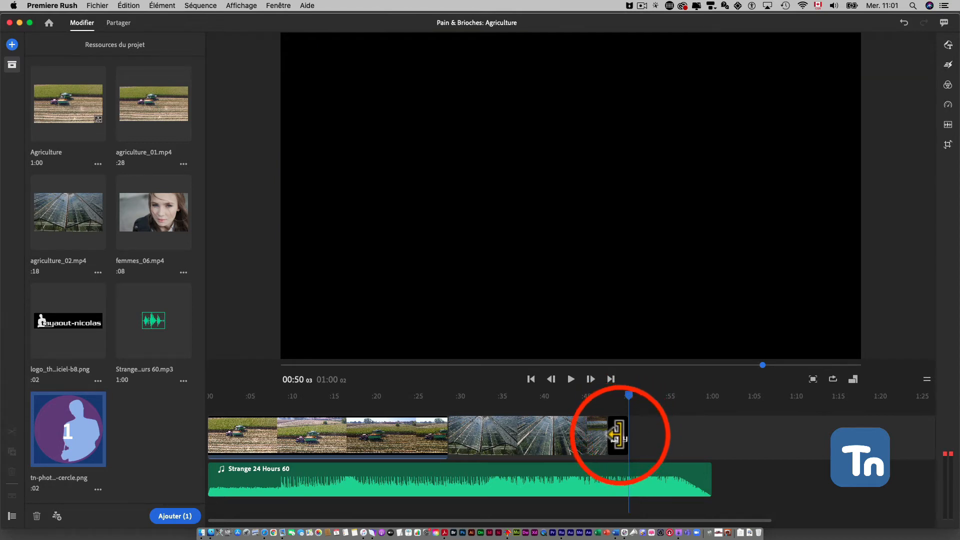
- Place the text logo clip on a track above the video, starting at 0 seconds and extended to the end of the footage
{"action": "left_click", "coordinate": [619, 395]}
{"action": "left_click_drag", "start_coordinate": [617, 394], "coordinate": [614, 394]}
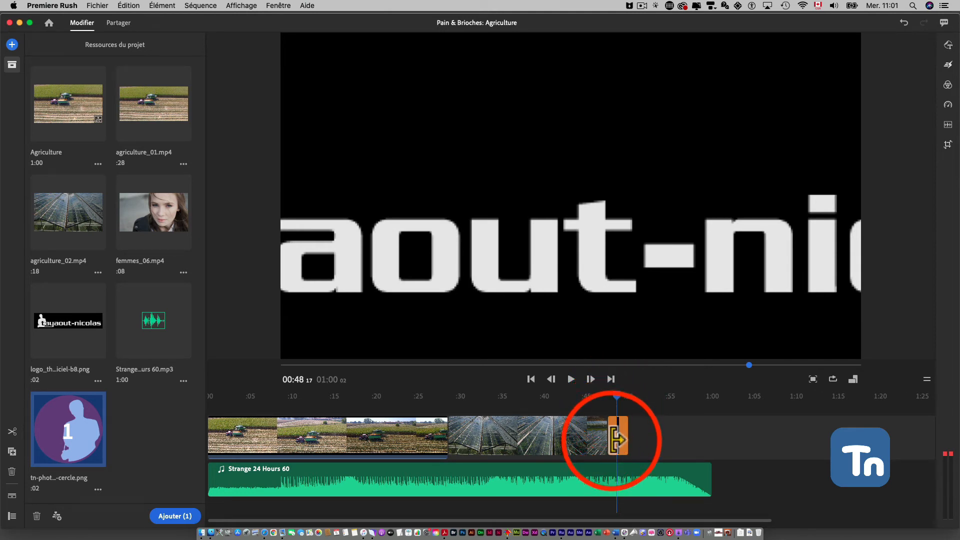
{"action": "left_click_drag", "start_coordinate": [618, 436], "coordinate": [598, 404]}
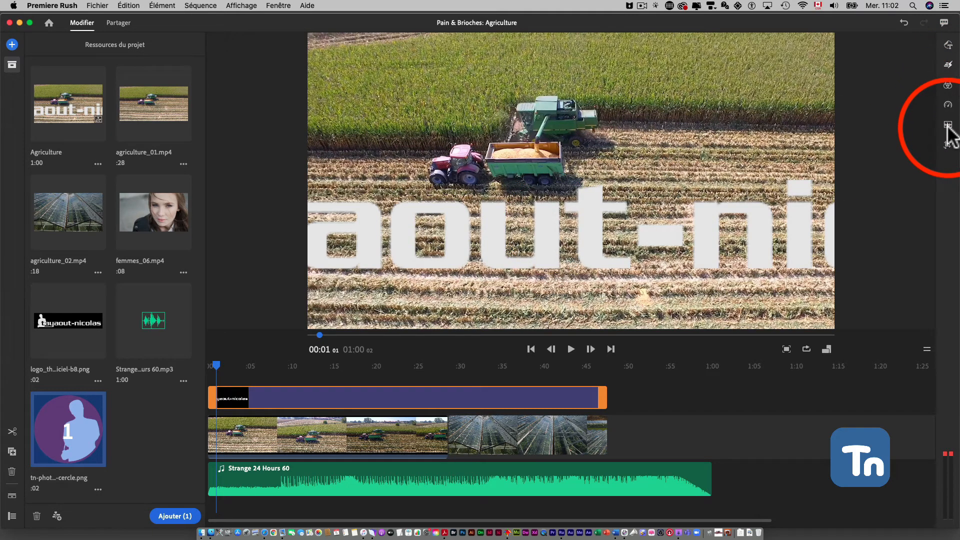
- Scale the text logo proportionally to 43 and position it at 401 horizontally and 940 vertically in the frame's lower-left corner
{"action": "left_click", "coordinate": [948, 144]}
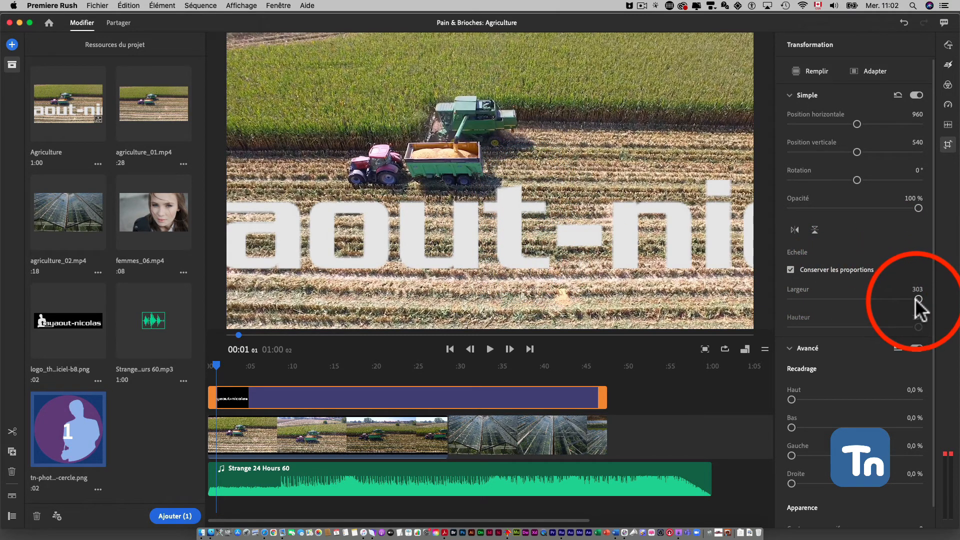
{"action": "left_click_drag", "start_coordinate": [917, 298], "coordinate": [819, 299]}
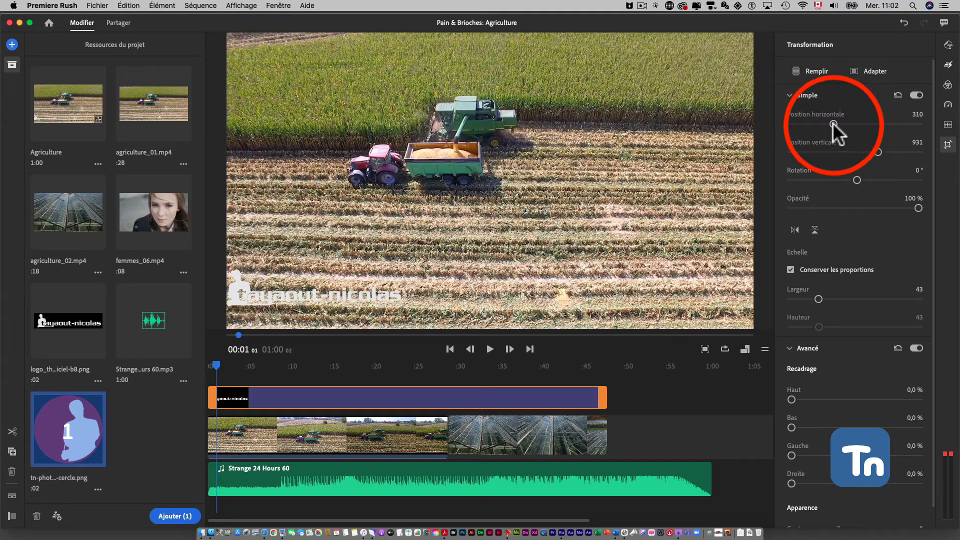
{"action": "left_click_drag", "start_coordinate": [832, 122], "coordinate": [831, 124]}
{"action": "left_click_drag", "start_coordinate": [874, 149], "coordinate": [874, 149]}
{"action": "left_click_drag", "start_coordinate": [836, 123], "coordinate": [835, 124]}
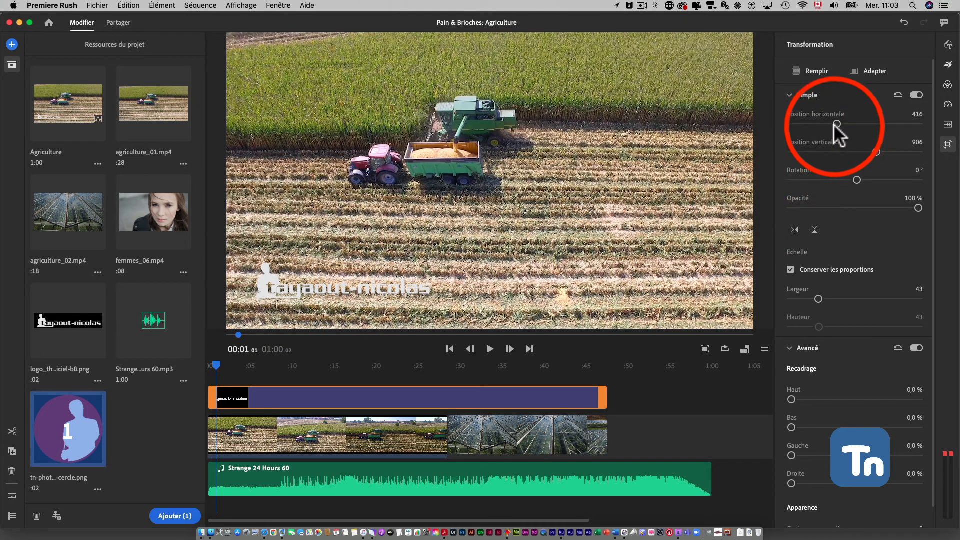
{"action": "left_click_drag", "start_coordinate": [835, 124], "coordinate": [878, 148]}
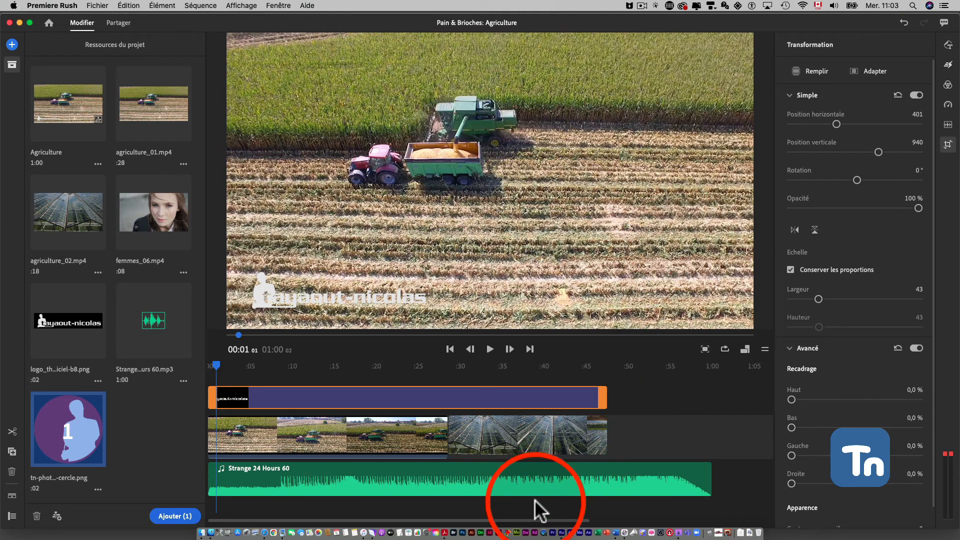
- Trim the end of the Strange 24 Hours 60 music clip to match the end of the video at about 47 seconds
{"action": "left_click", "coordinate": [552, 485]}
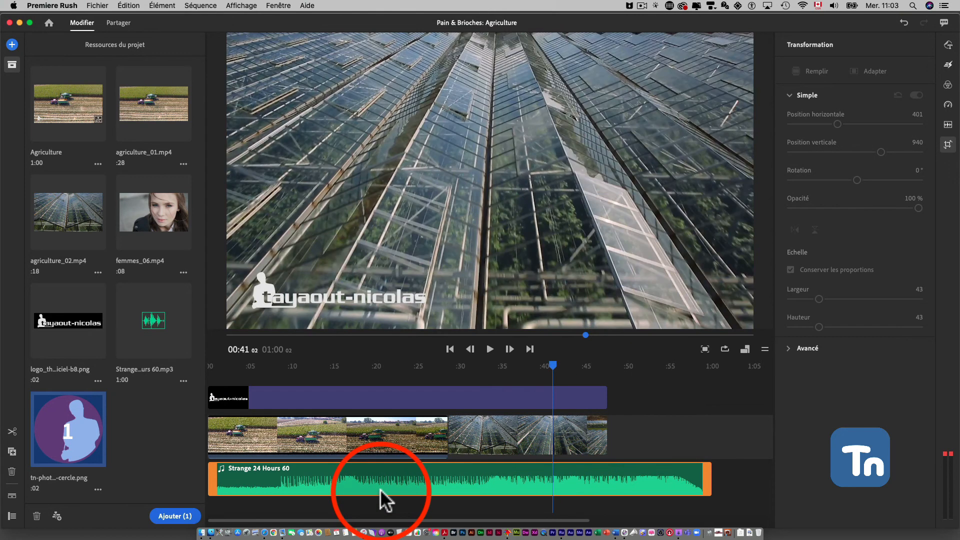
{"action": "left_click_drag", "start_coordinate": [703, 477], "coordinate": [600, 478]}
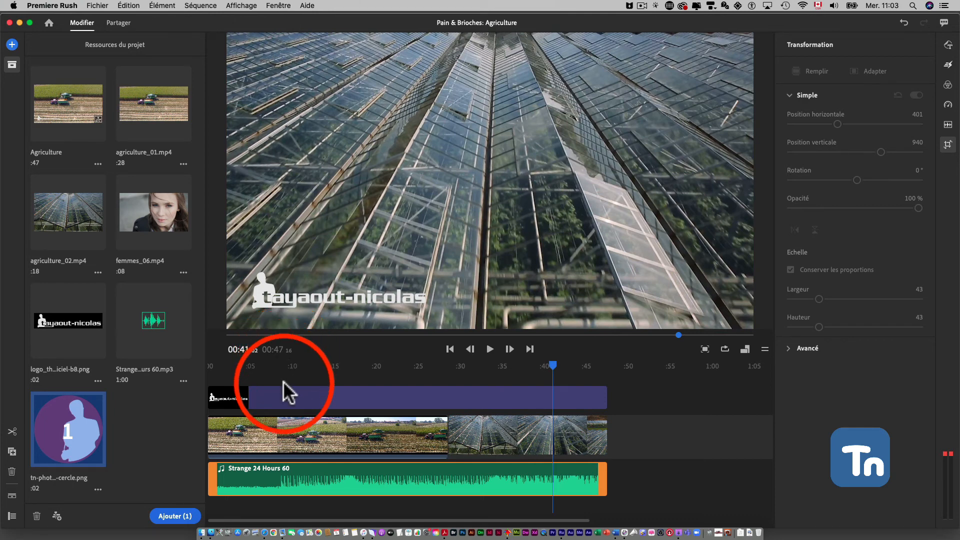
- Delete the unused circular logo image tn-photo-logo-cercle.png from the project assets
{"action": "left_click", "coordinate": [98, 488]}
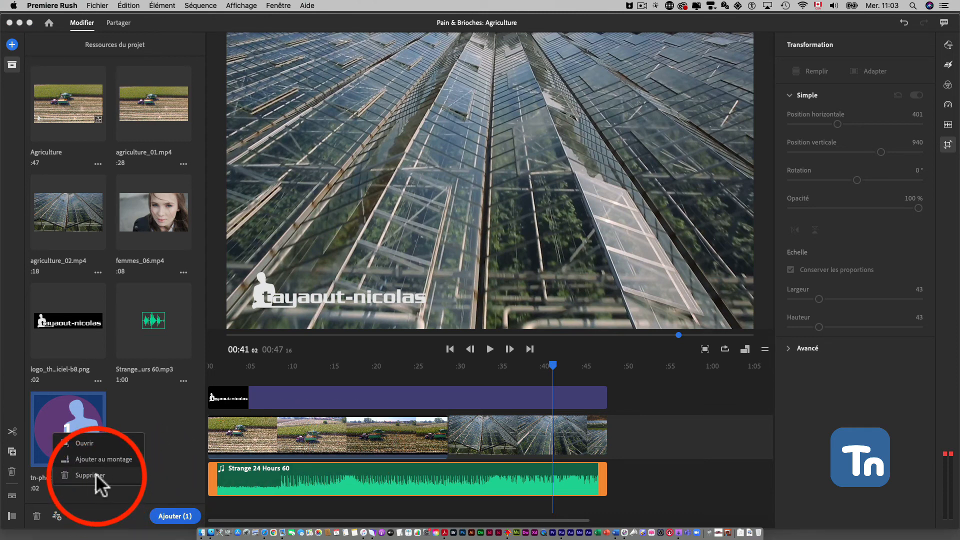
{"action": "left_click", "coordinate": [95, 473]}
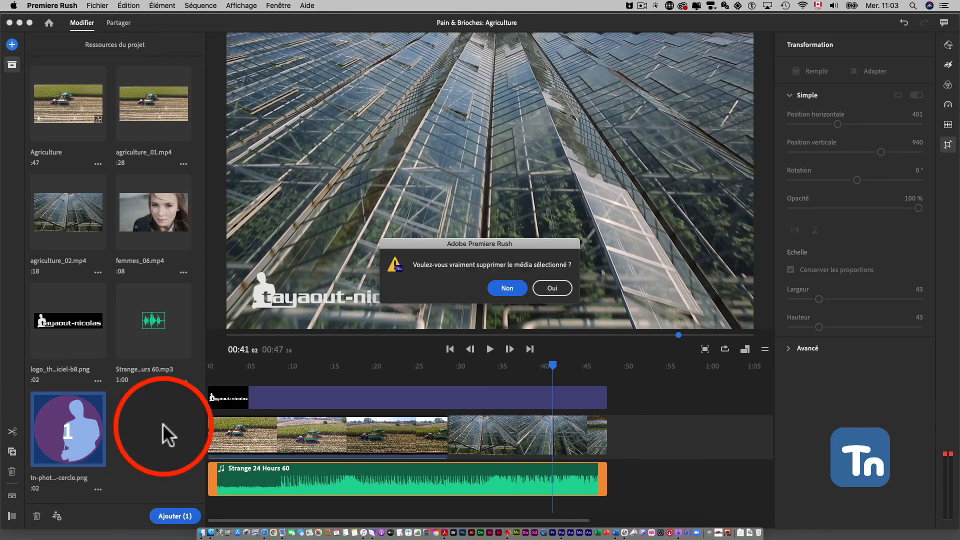
{"action": "left_click", "coordinate": [553, 289]}
{"action": "left_click", "coordinate": [642, 5]}
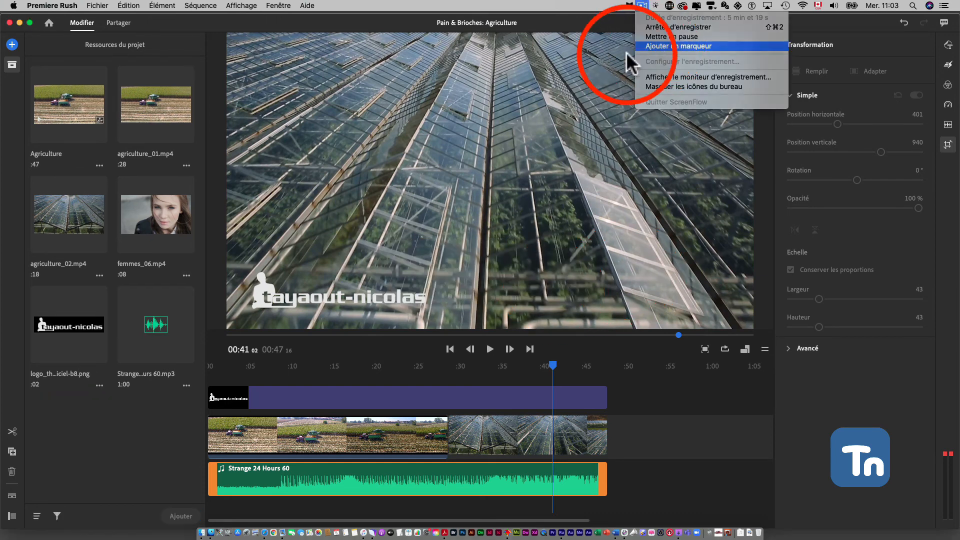
{"action": "left_click", "coordinate": [635, 47]}
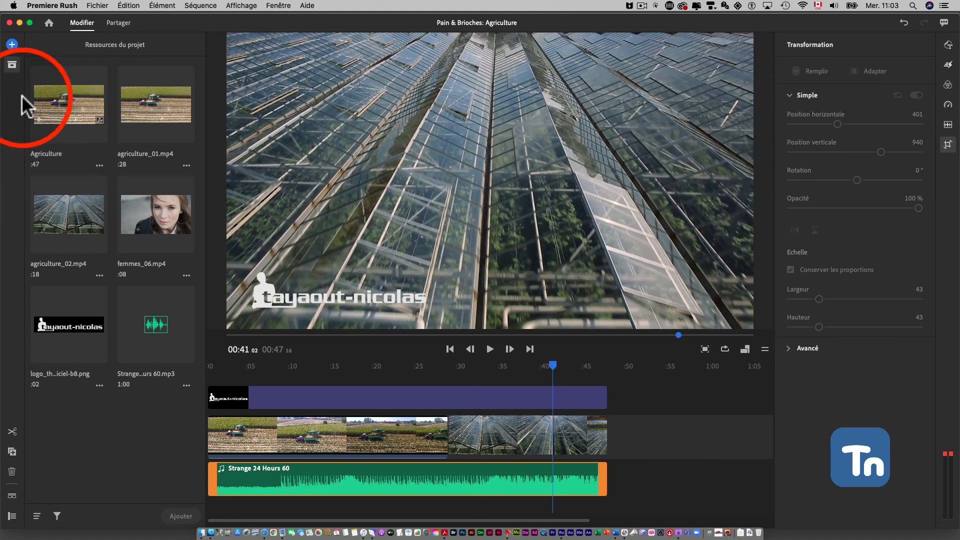
{"action": "left_click", "coordinate": [11, 44]}
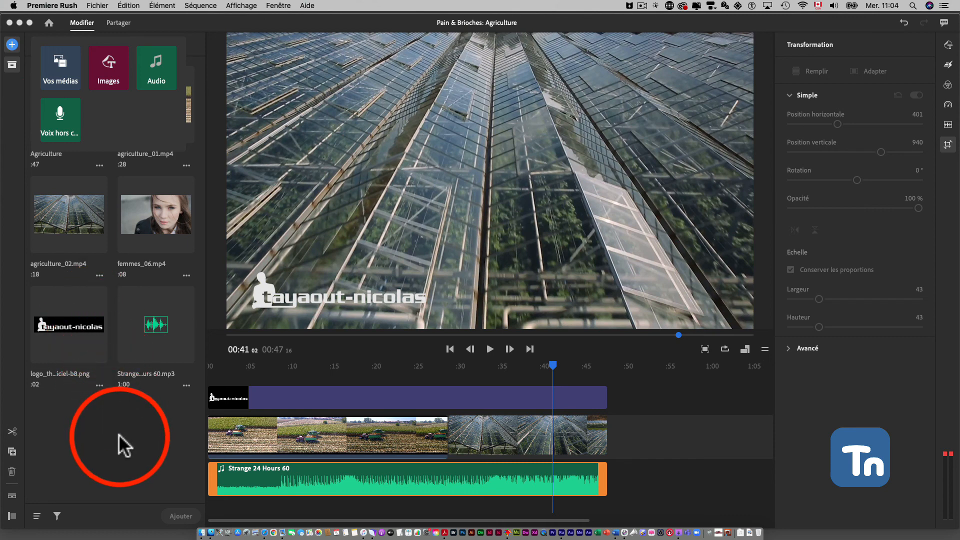
- Move the playhead back to the start of the timeline at 00:00
{"action": "left_click_drag", "start_coordinate": [553, 368], "coordinate": [208, 395]}
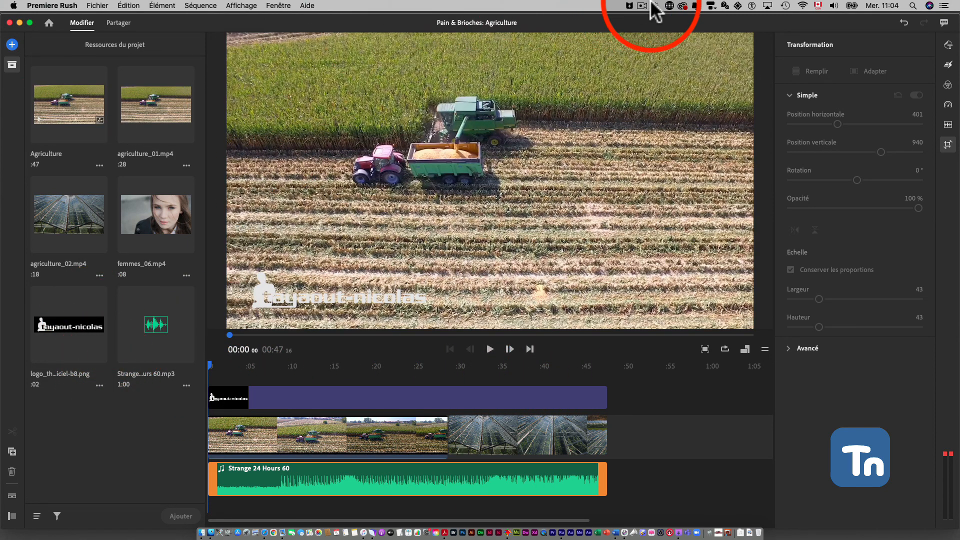
{"action": "left_click", "coordinate": [652, 6]}
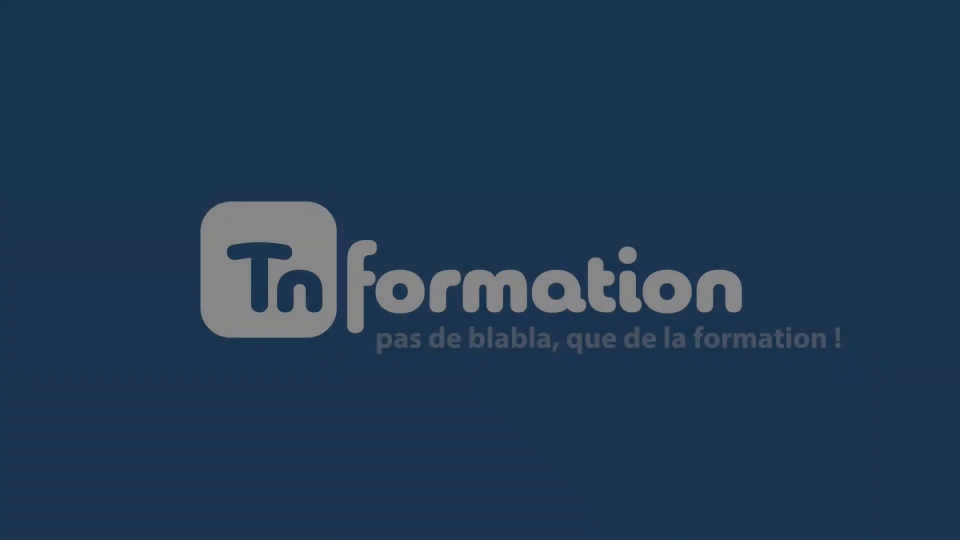